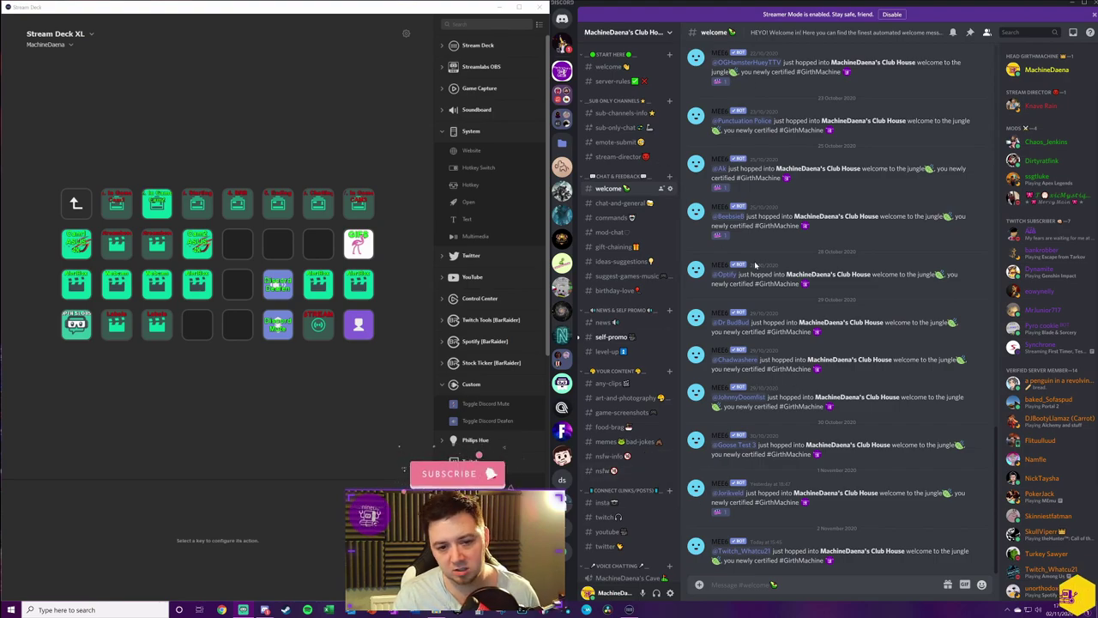
Step: Go to Discord's Keybinds settings and add a new keybind entry
click(670, 592)
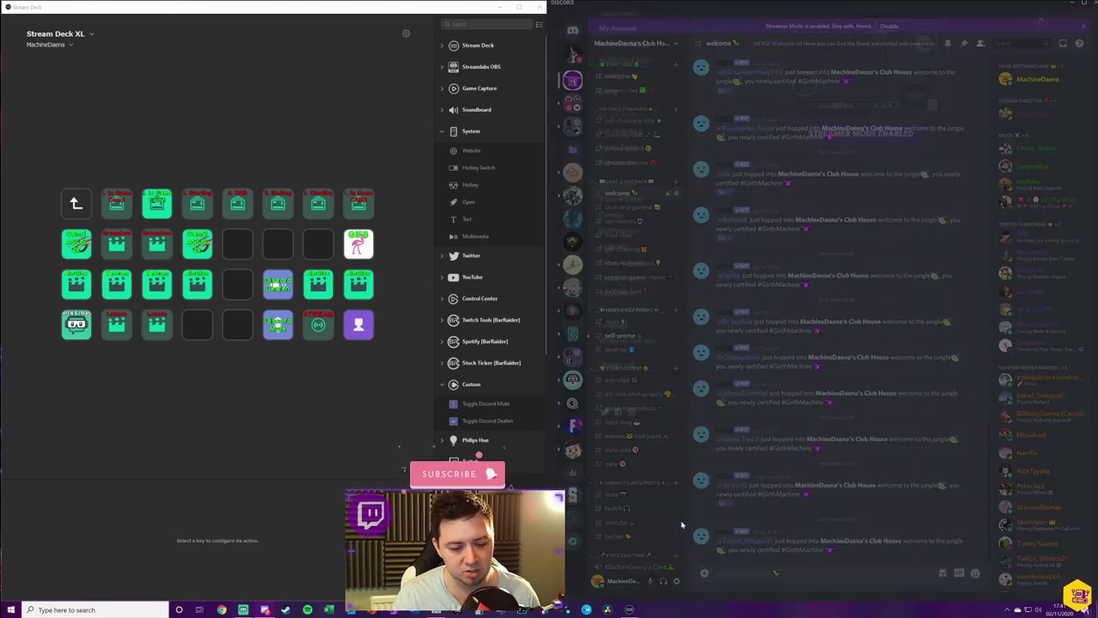
click(665, 249)
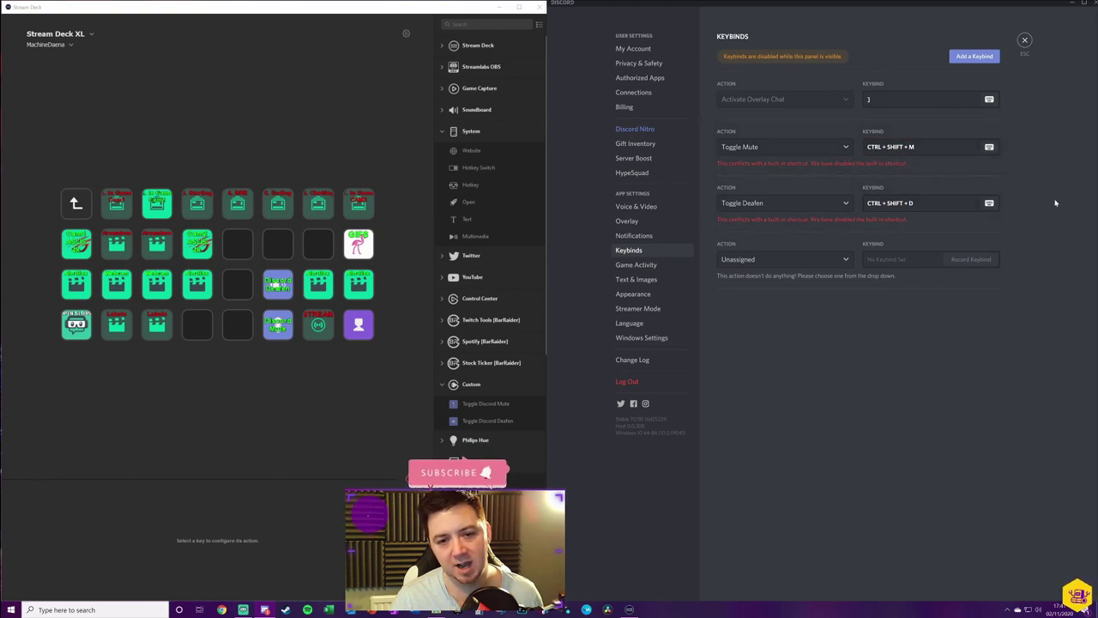
click(975, 57)
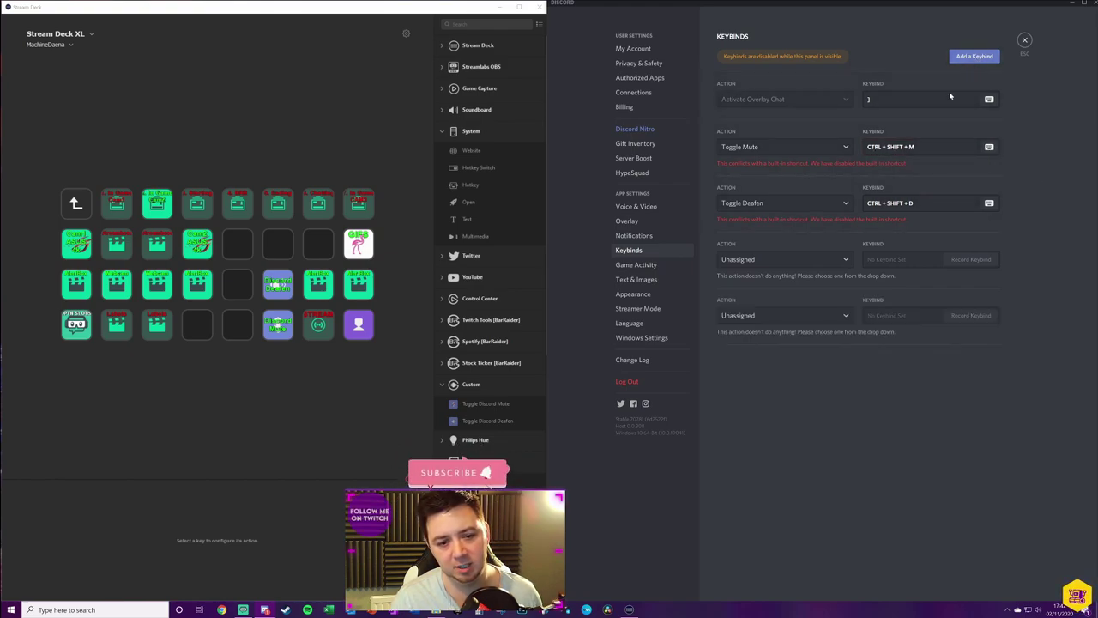
Step: Assign Toggle Mute with a test Ctrl+Shift+Z shortcut, then delete that test keybind
click(775, 316)
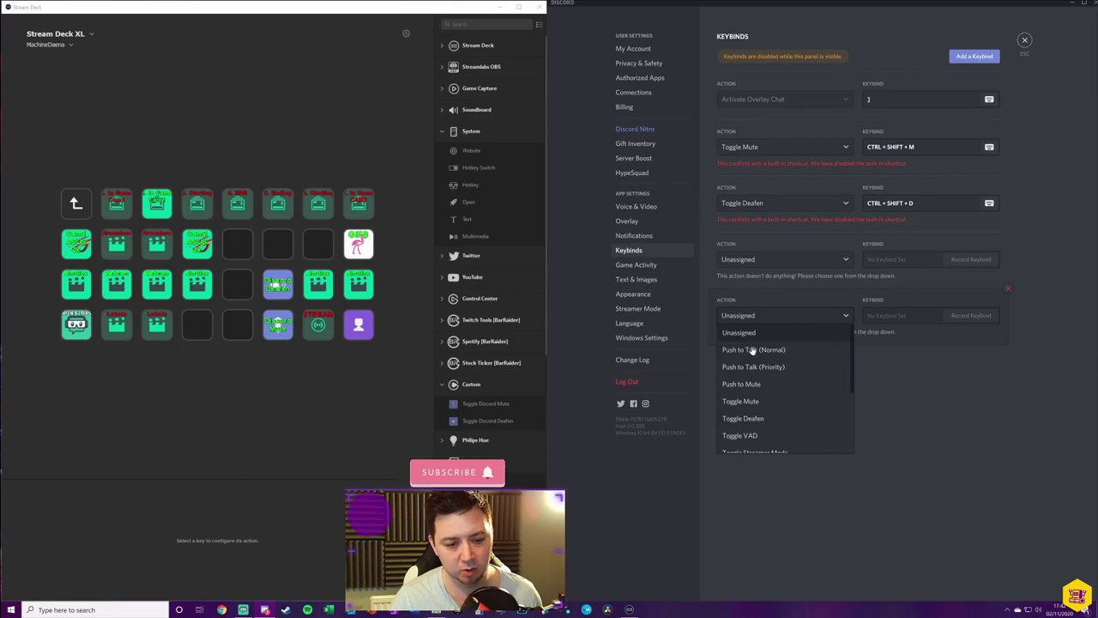
click(740, 401)
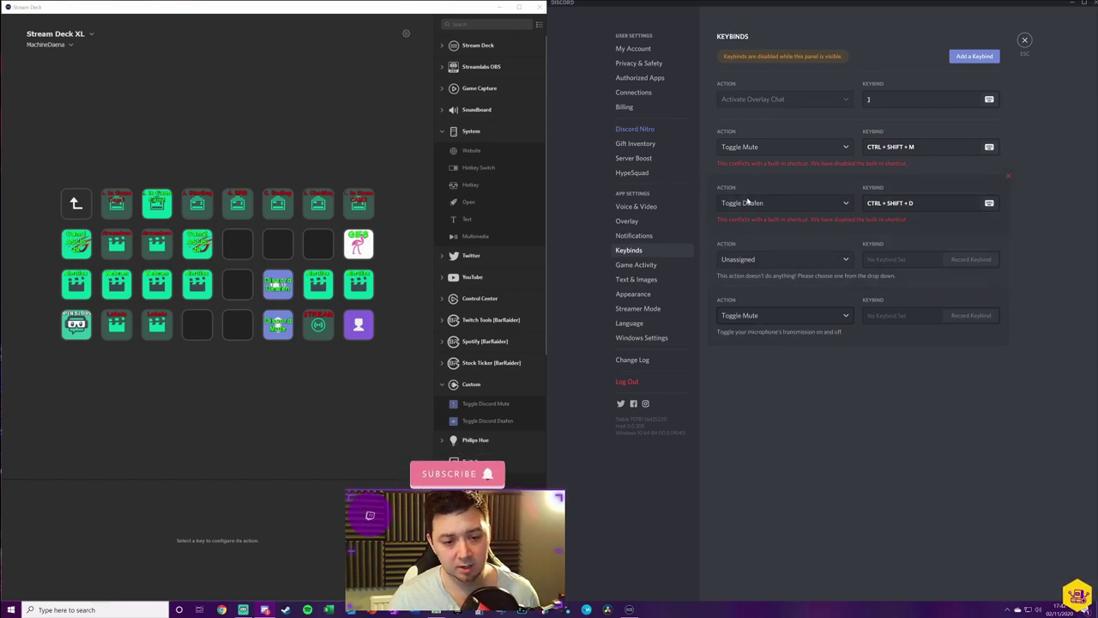
click(971, 315)
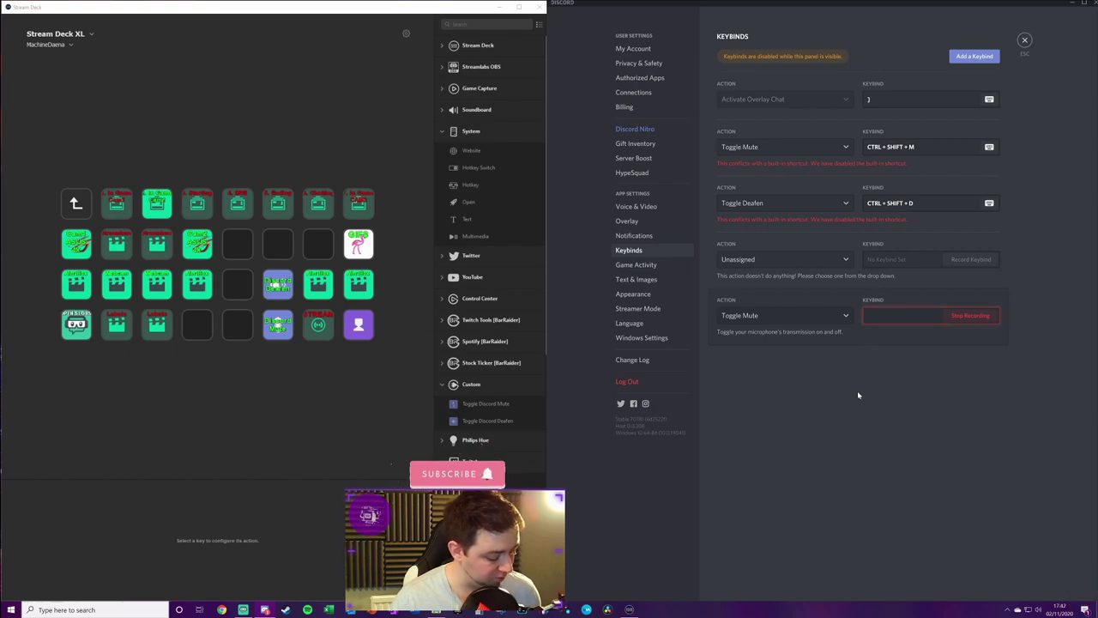
key(ctrl+shift+z)
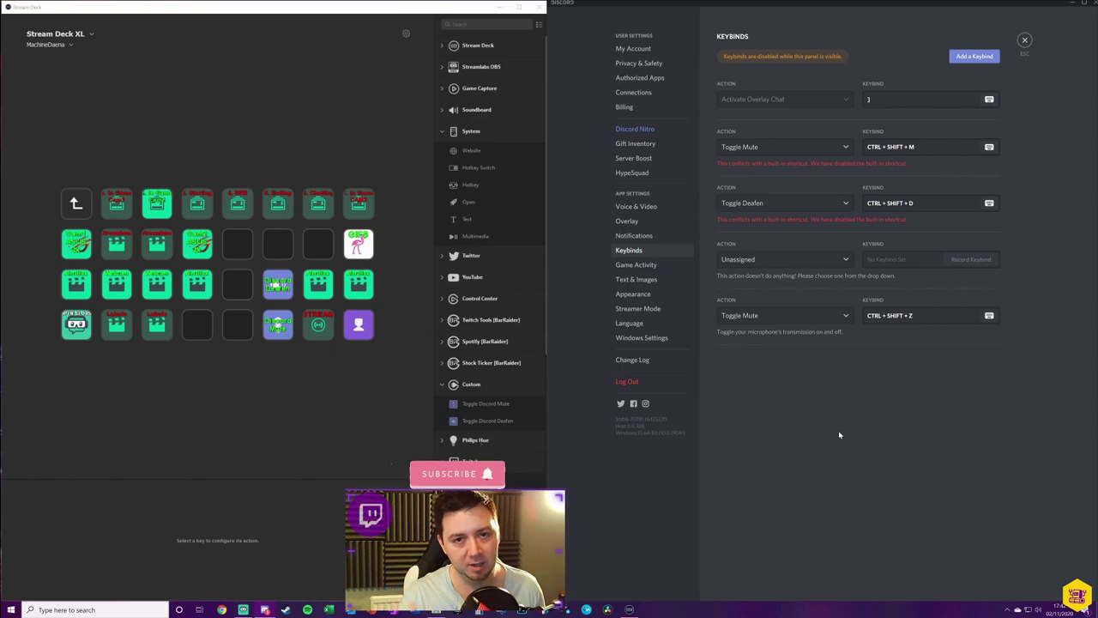
click(926, 318)
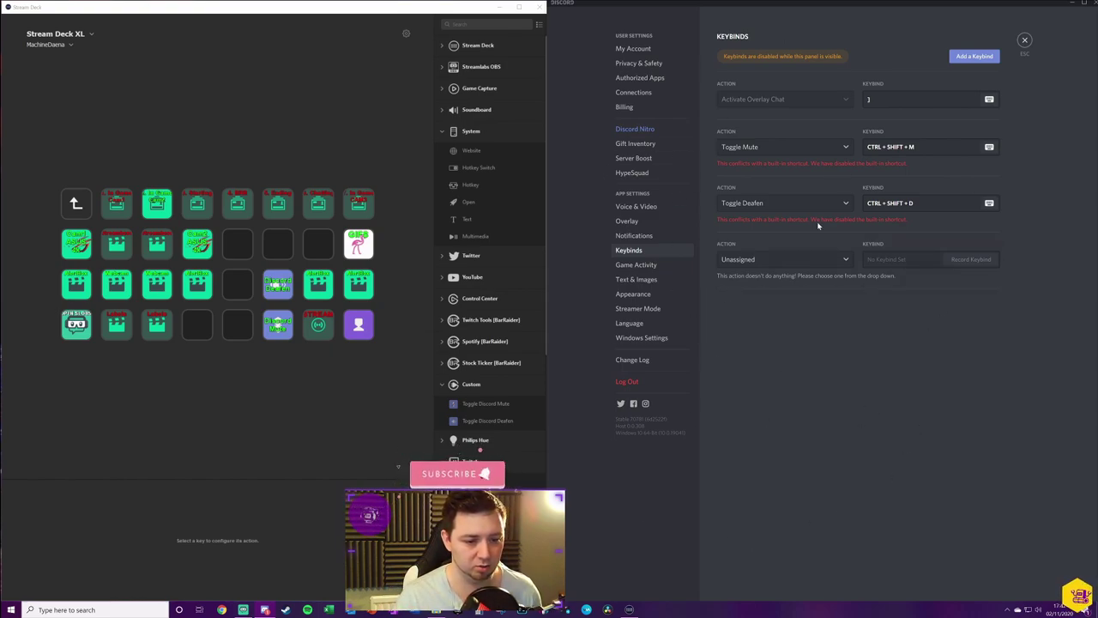
Step: Close Discord settings and test Ctrl+Shift+D to deafen and undeafen
click(1025, 39)
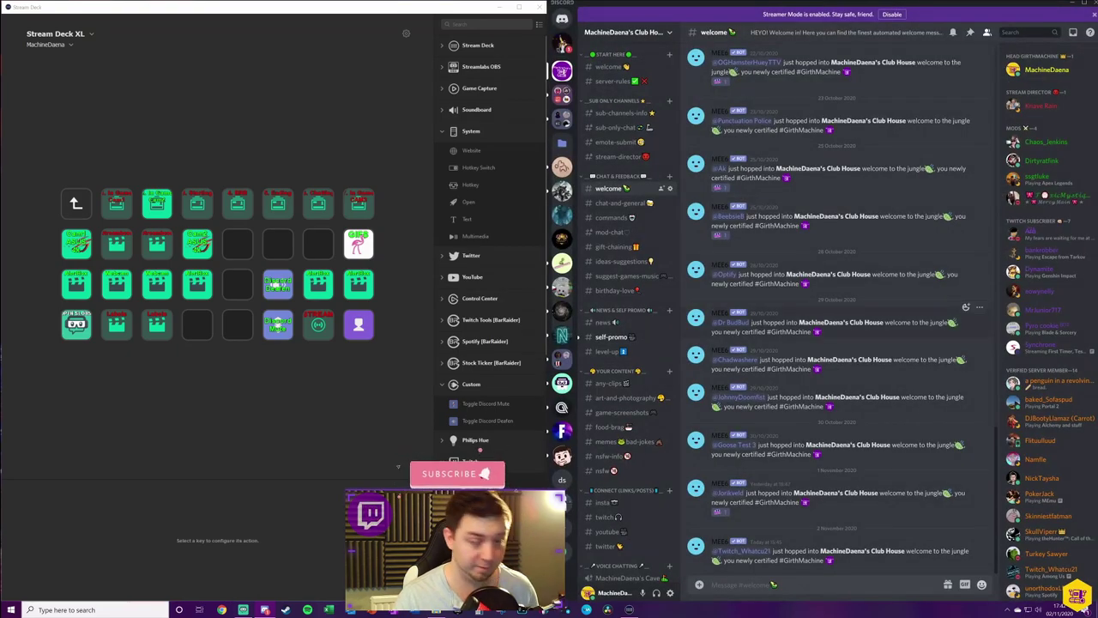
key(shift)
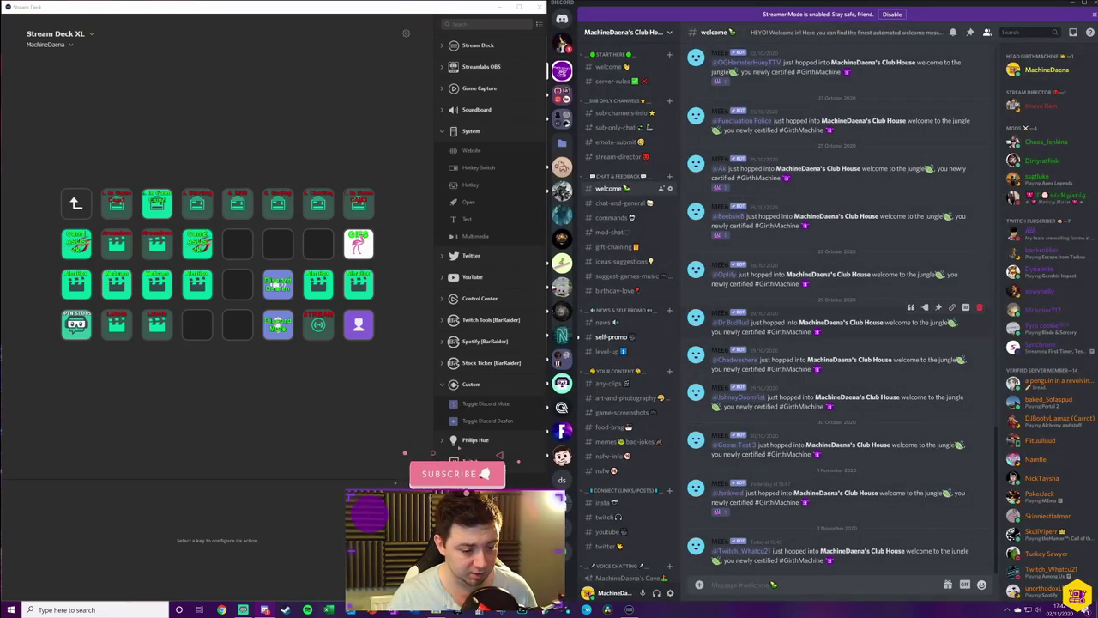
key(ctrl+shift+d)
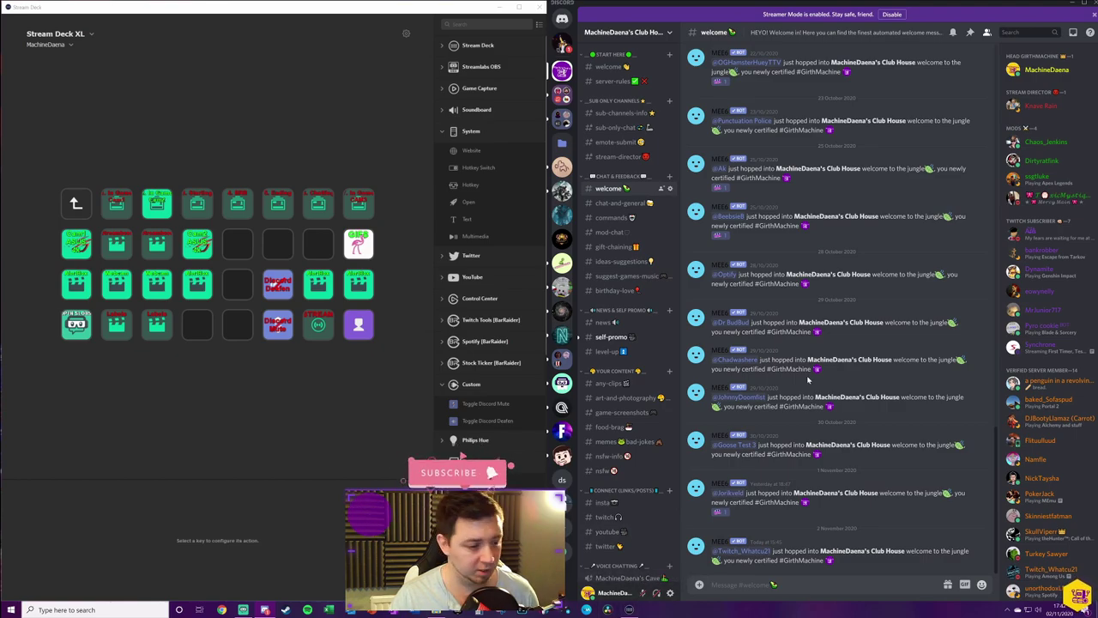
key(ctrl+shift+d)
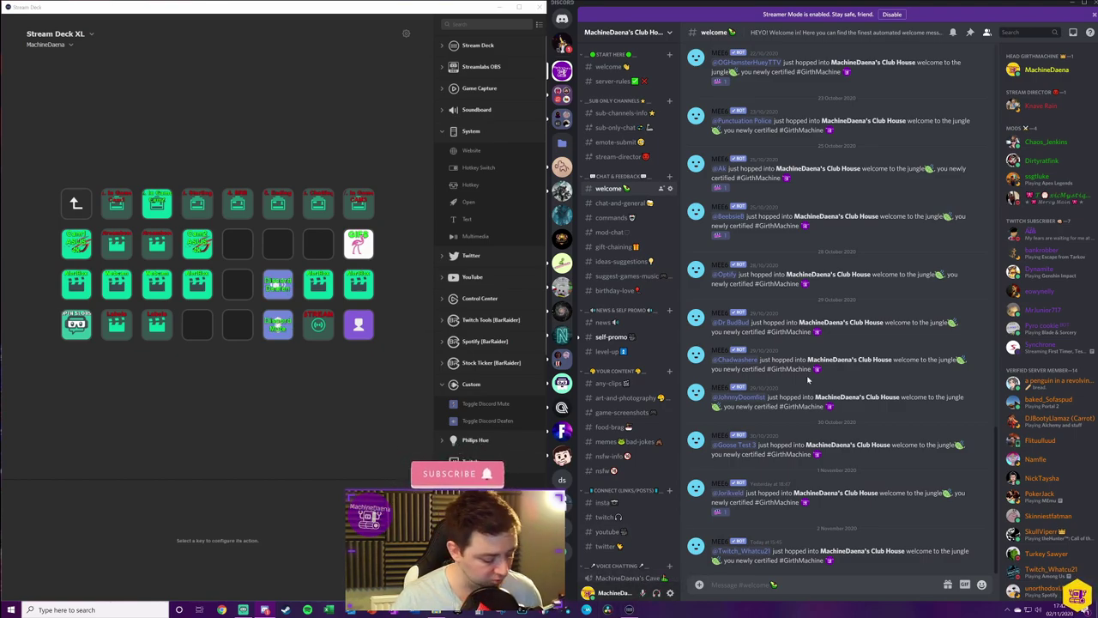
Step: Test Ctrl+Shift+M muting, unmute the microphone, and bring Stream Deck forward
key(ctrl+shift+m)
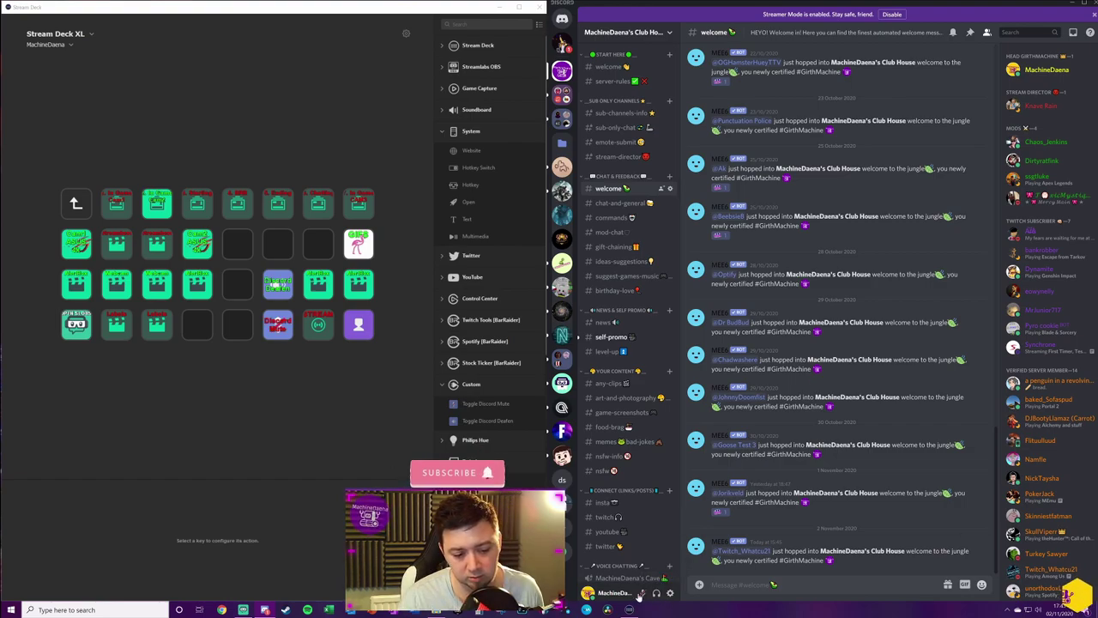
click(642, 599)
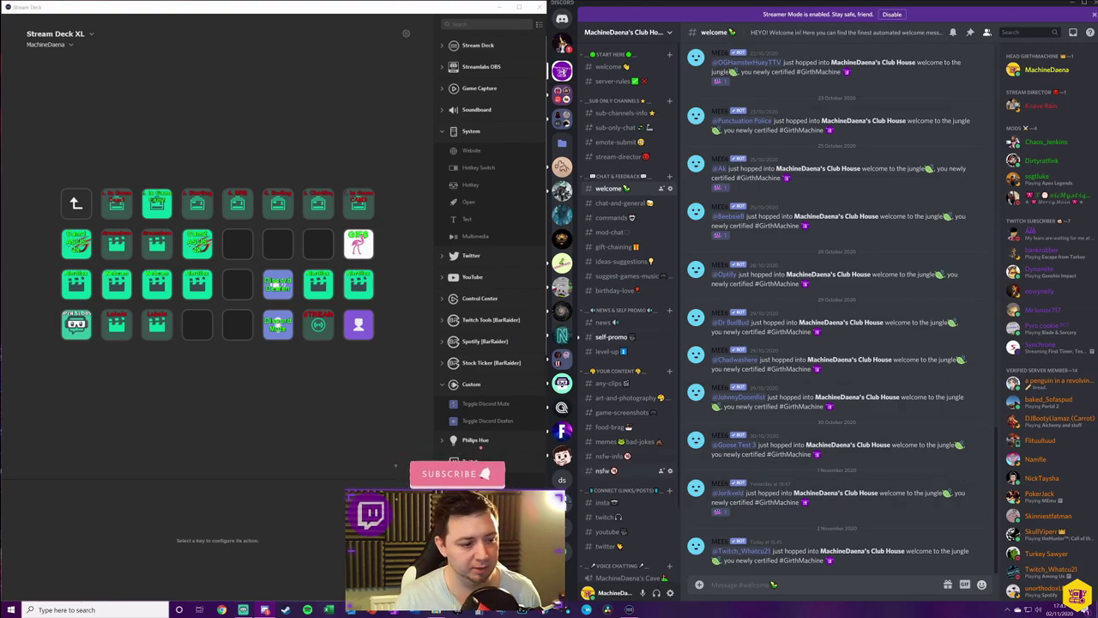
click(344, 410)
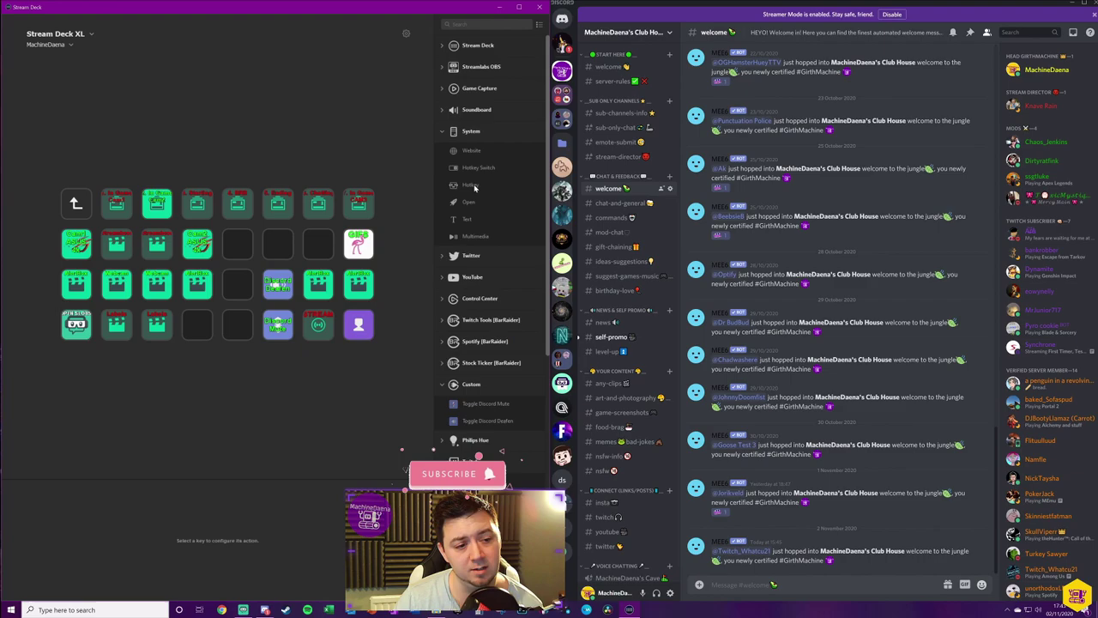
Step: Add System Hotkey keys titled 'Mute Discord' and 'Deafen' (two-line title)
drag(473, 184, 236, 337)
click(241, 298)
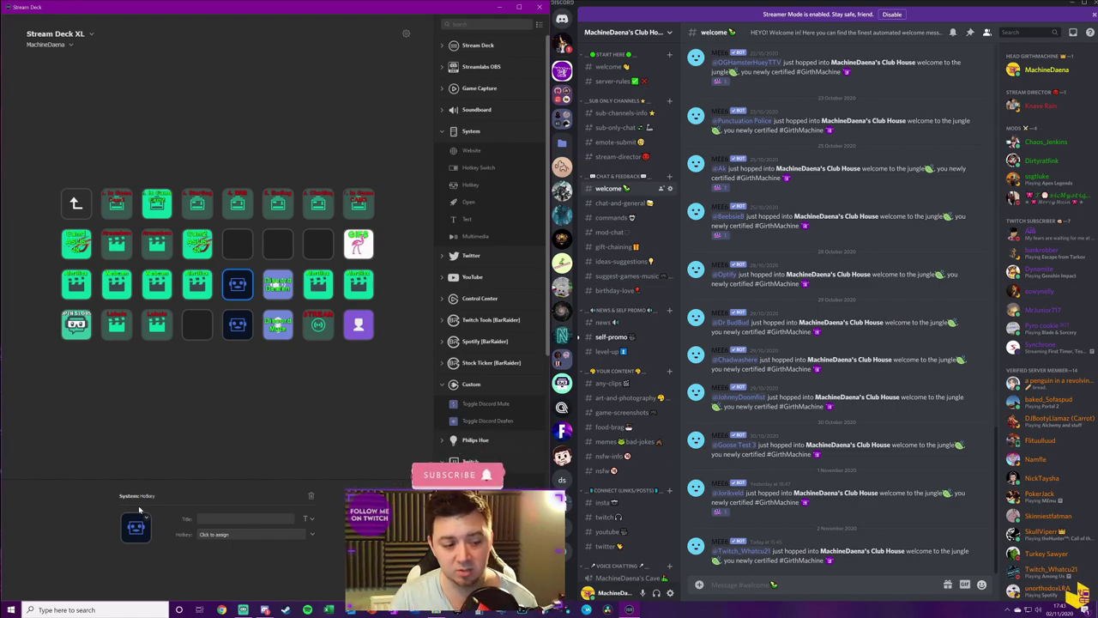
text(M)
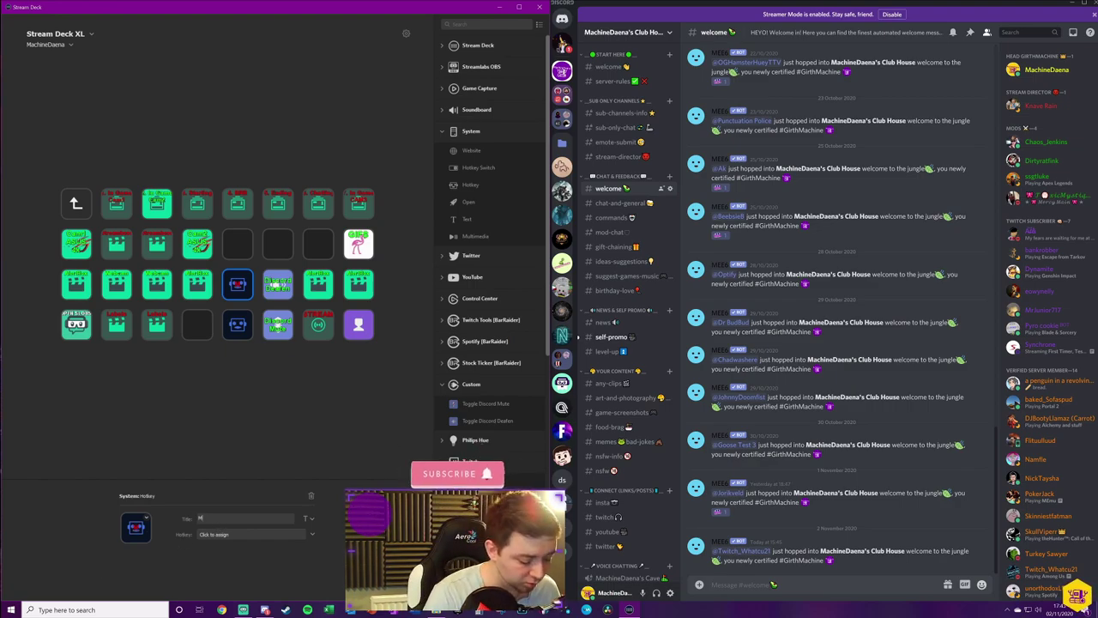
text(ute Discord)
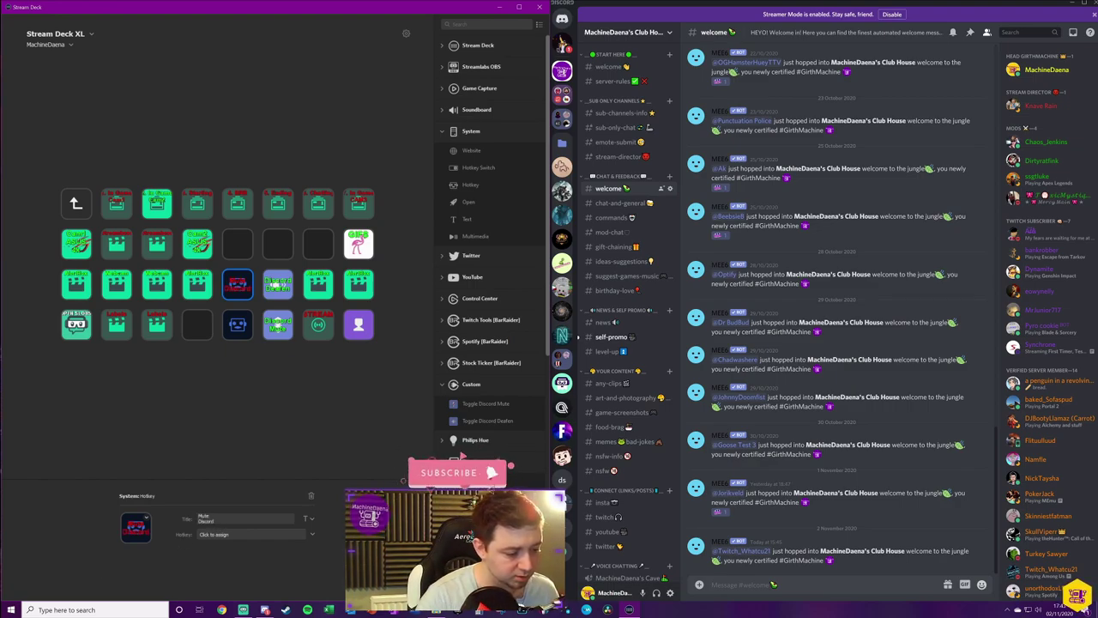
click(237, 324)
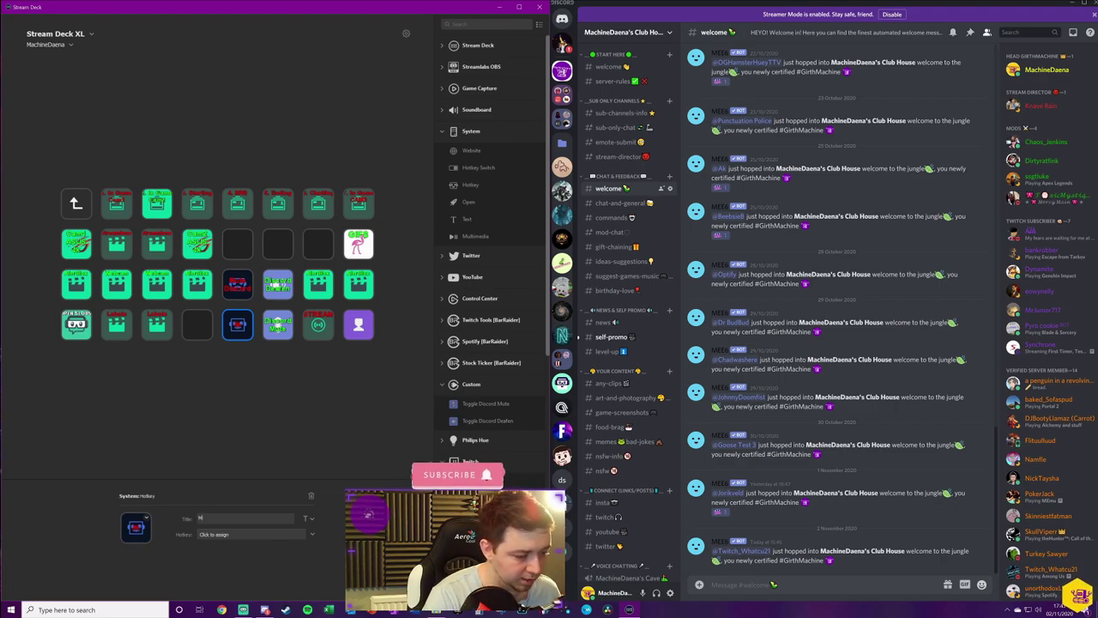
text(Deafen)
key(Return)
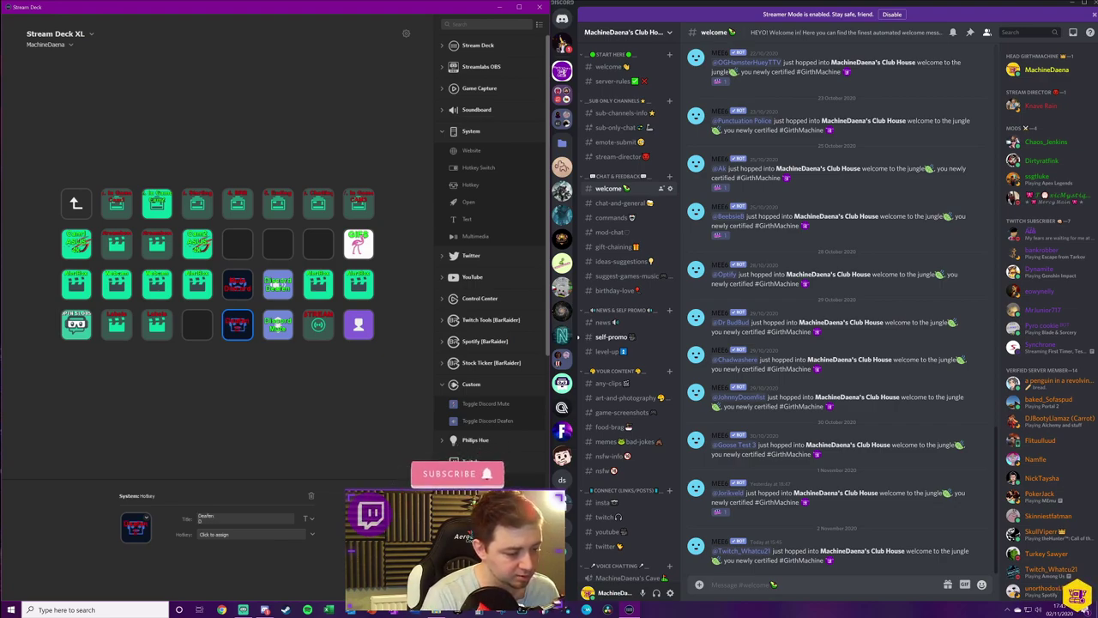
click(237, 284)
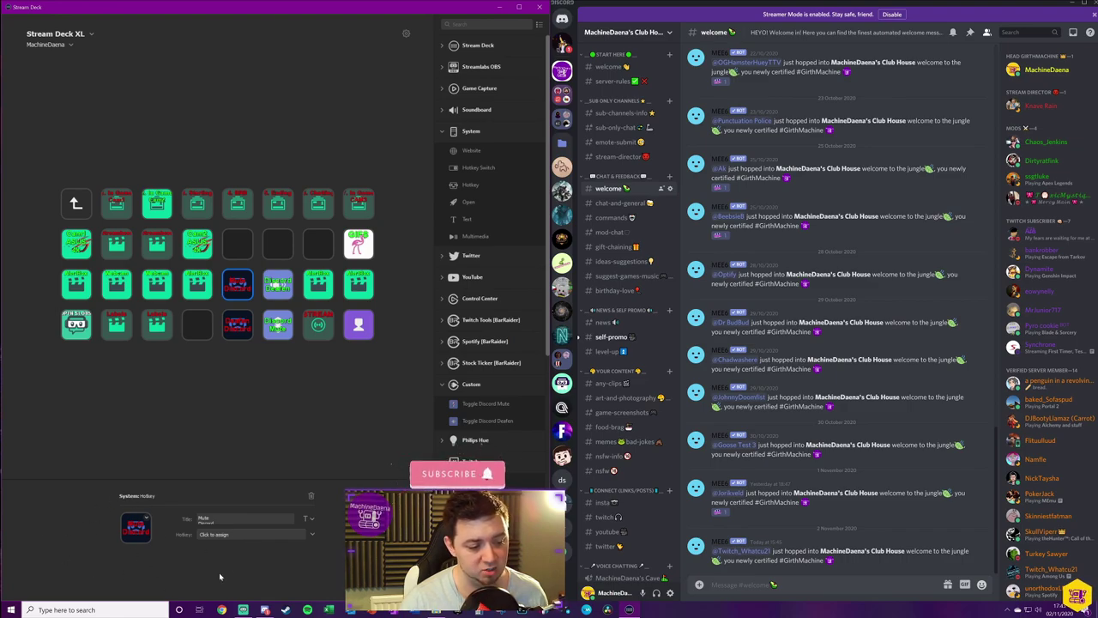
Step: Record Ctrl+Shift+M on the Mute Discord key and Ctrl+Shift+D on the Deafen key
click(236, 533)
key(ctrl)
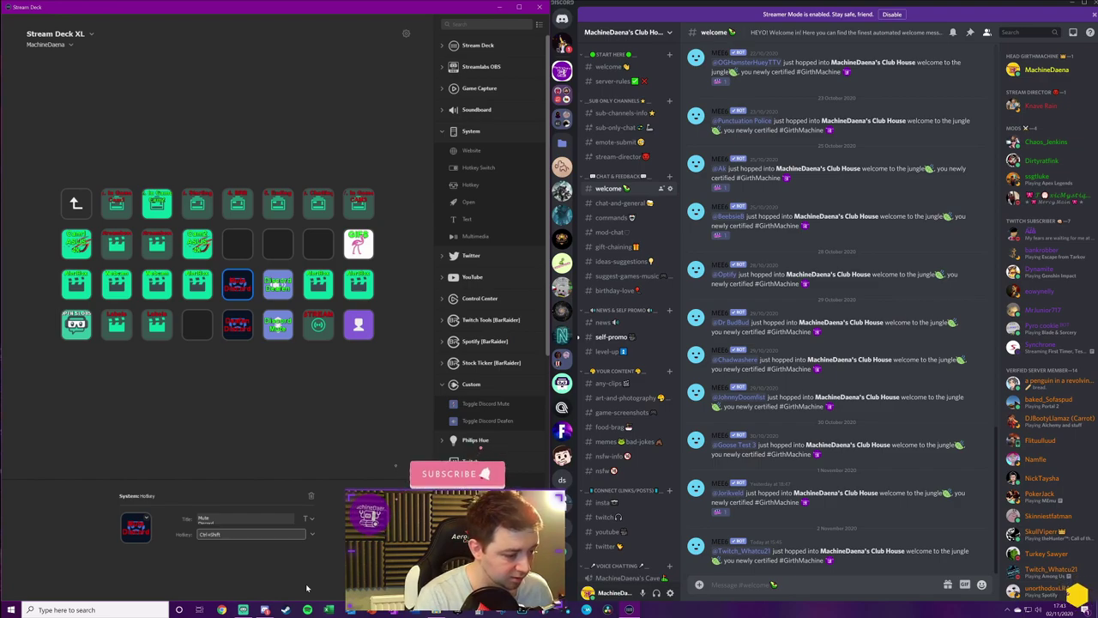
key(ctrl+shift+m)
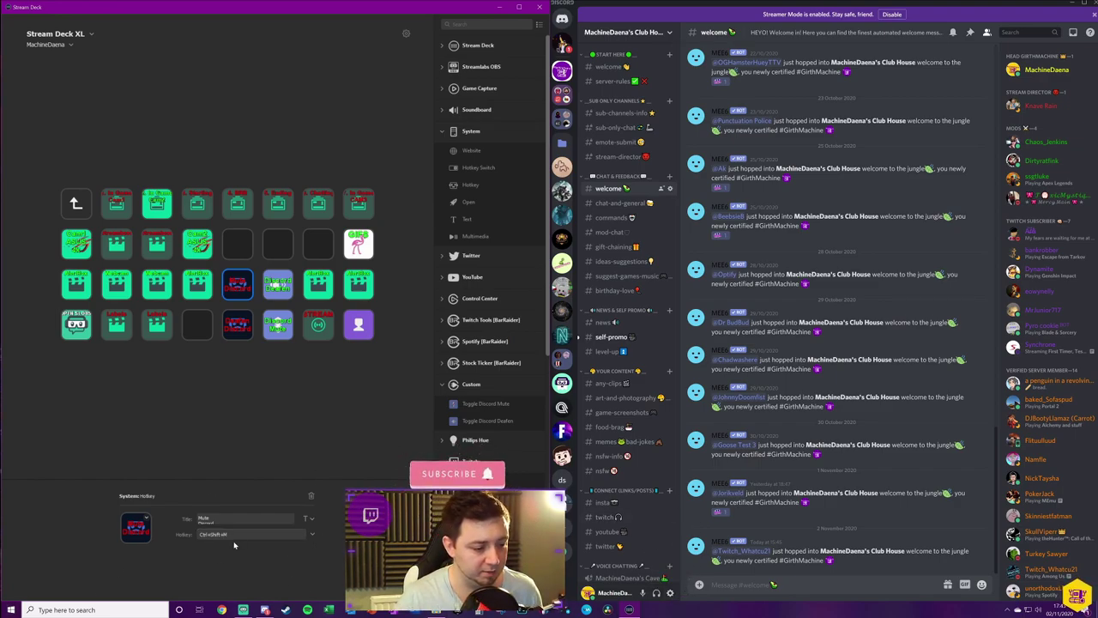
key(Down)
click(250, 535)
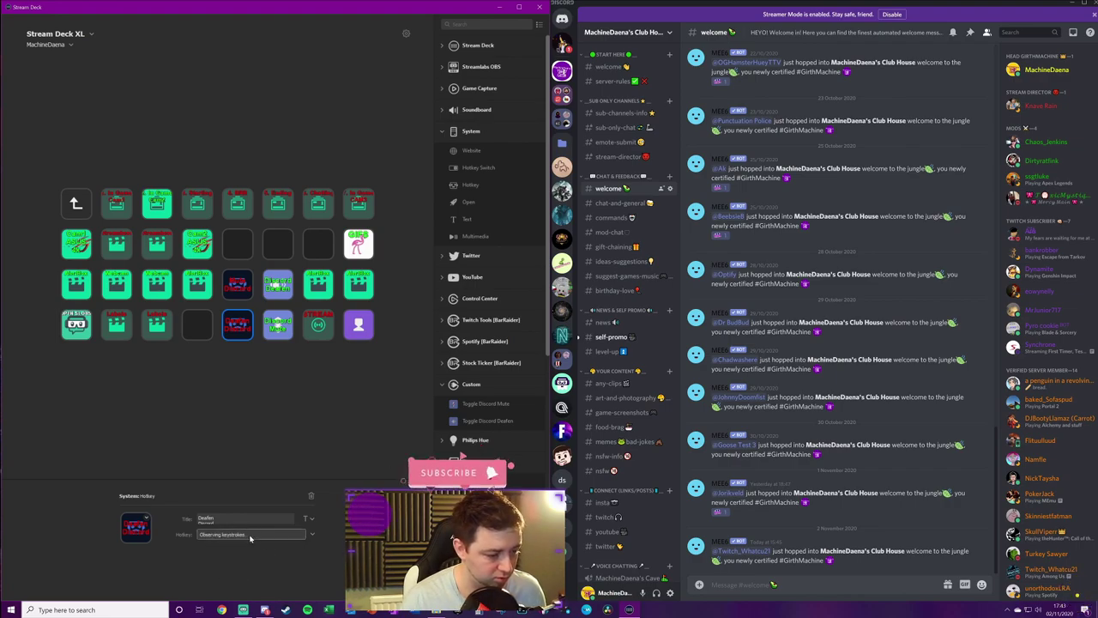
key(ctrl+shift+d)
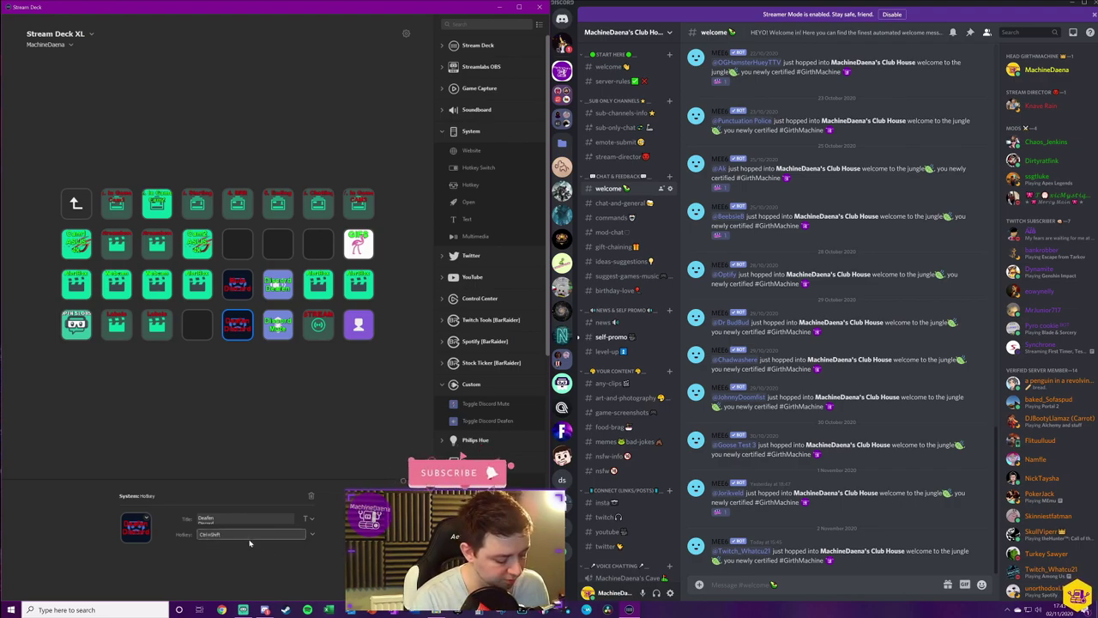
key(ctrl+shift+d)
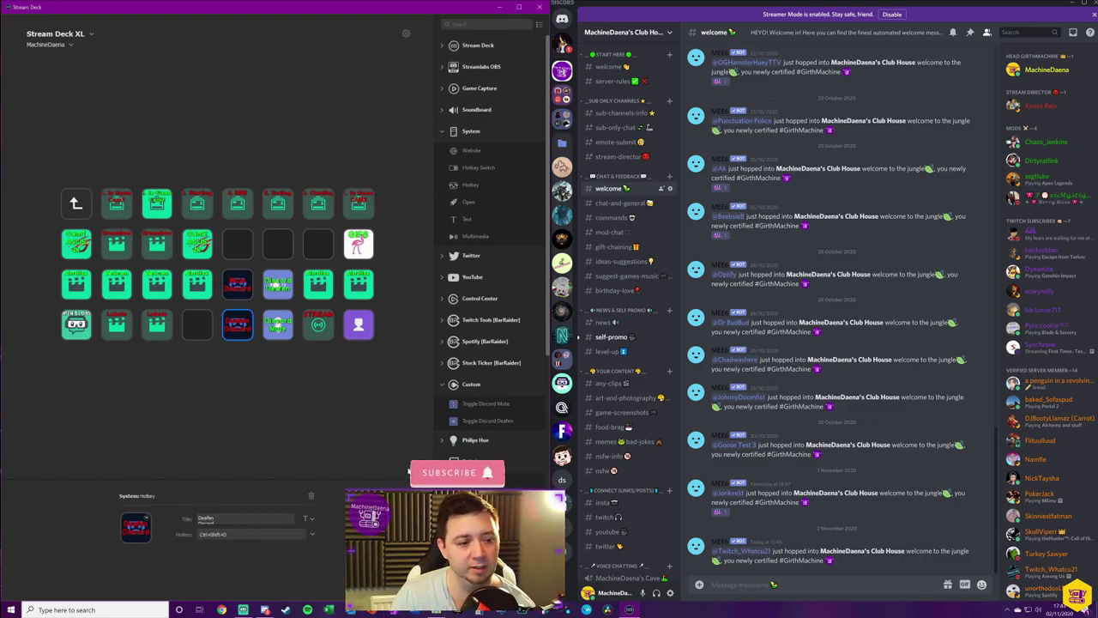
Step: Deselect the Deafen key so its properties panel closes, leaving both hotkeys on the grid
click(351, 392)
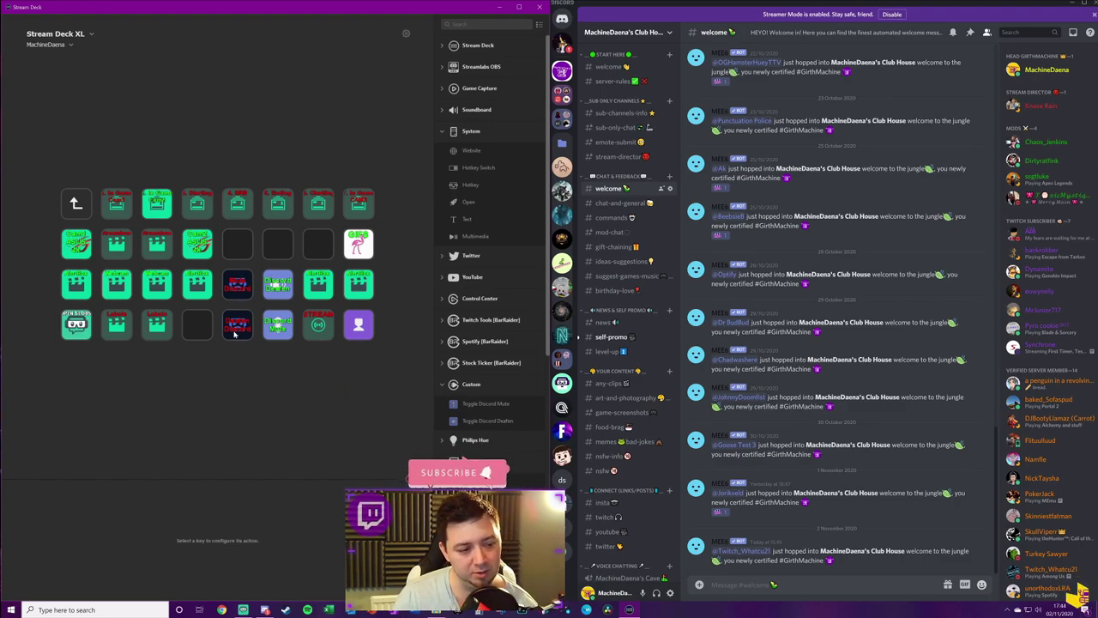